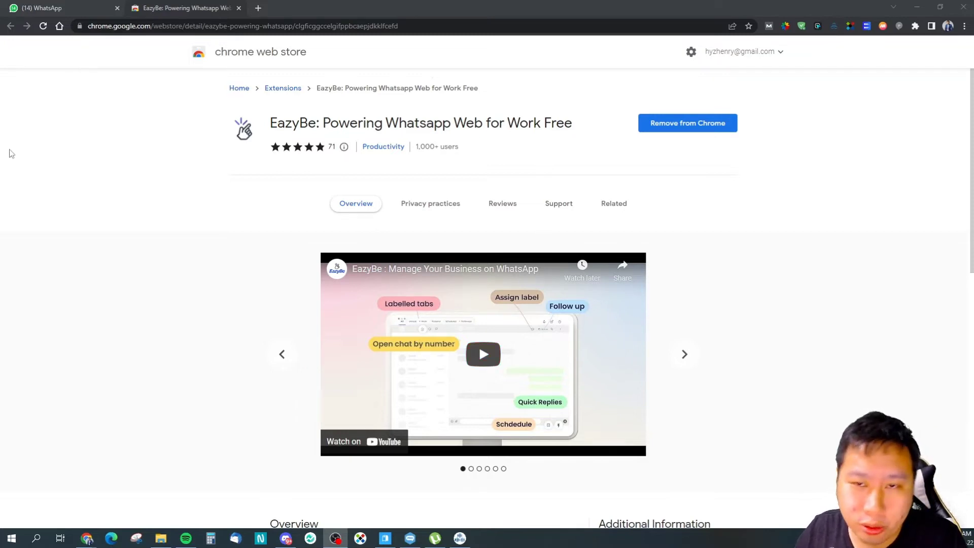
Switch to WhatsApp Web, view the Unread and Groups chat filters, return to All, and open the first chat below the pinned ones.
left_click(9, 6)
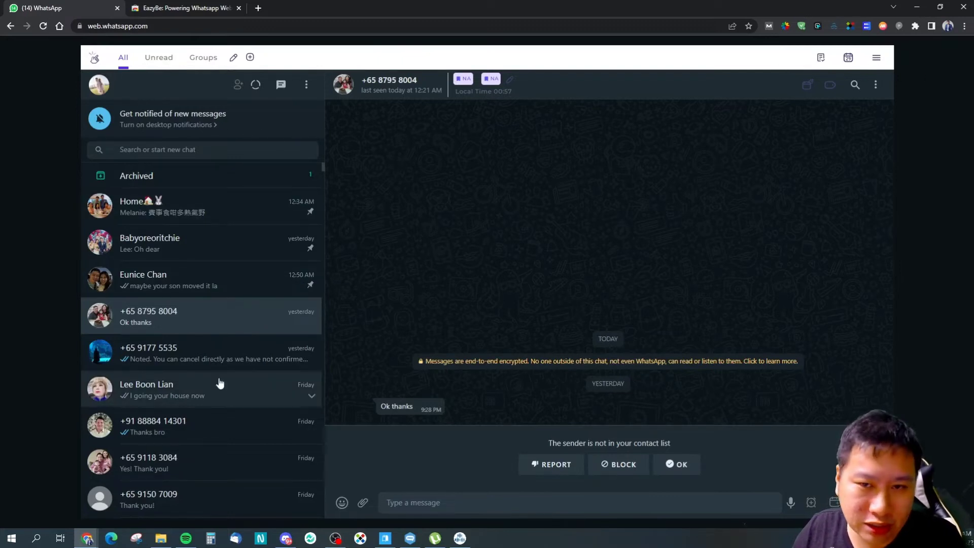
left_click(159, 59)
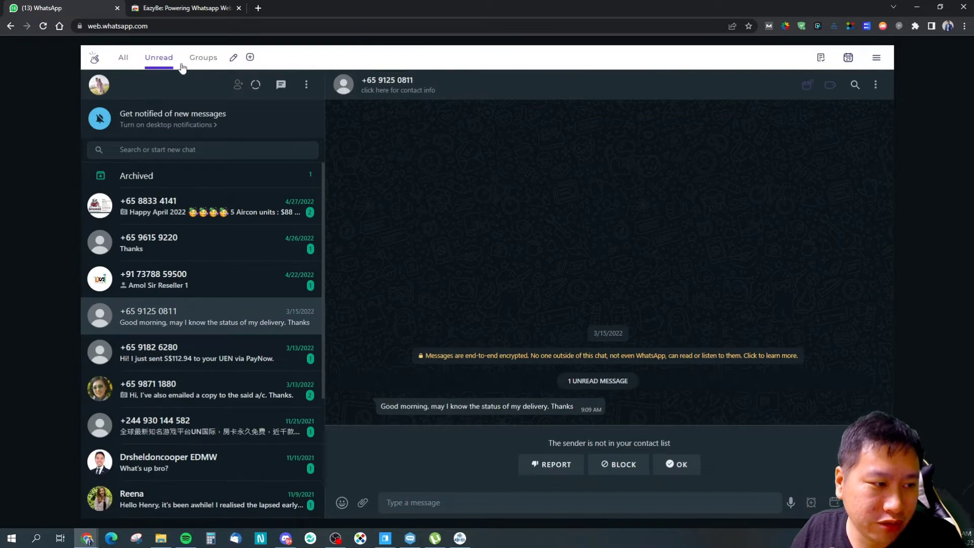
left_click(185, 63)
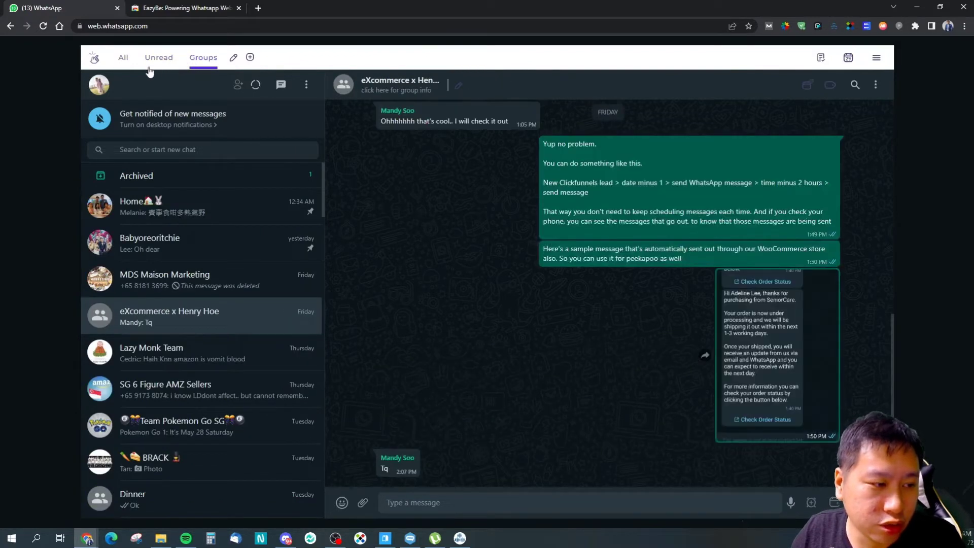
left_click(121, 59)
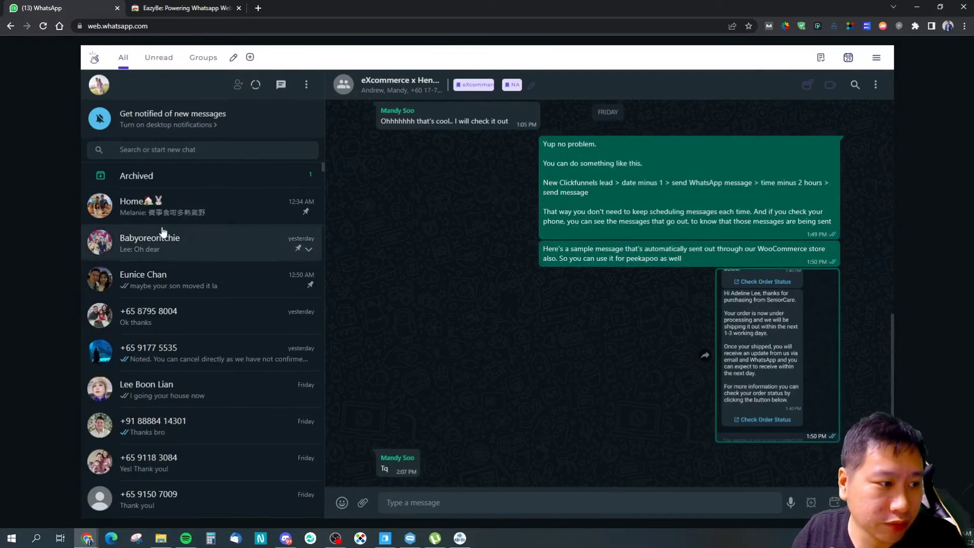
left_click(173, 318)
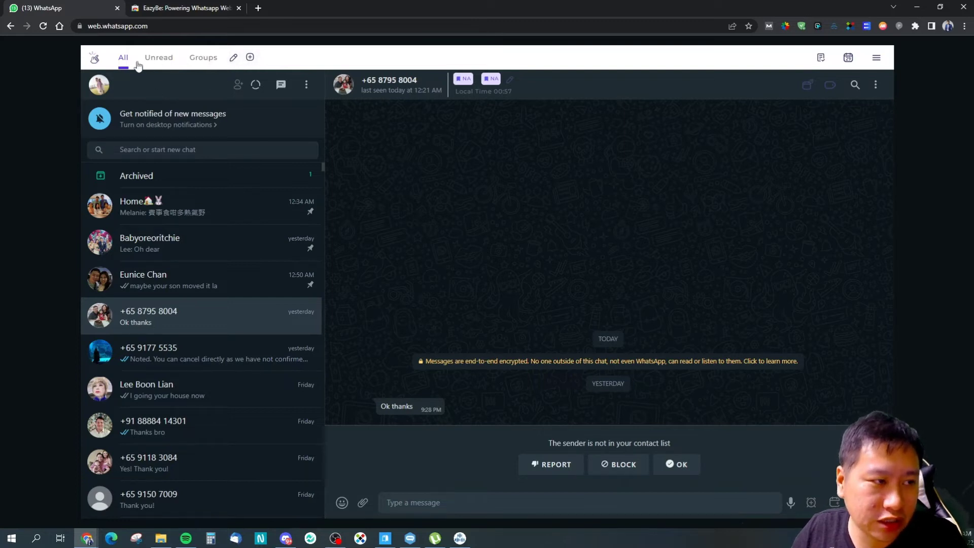
Look at the form for creating a new label and the day view of the calendar, closing each one.
left_click(250, 58)
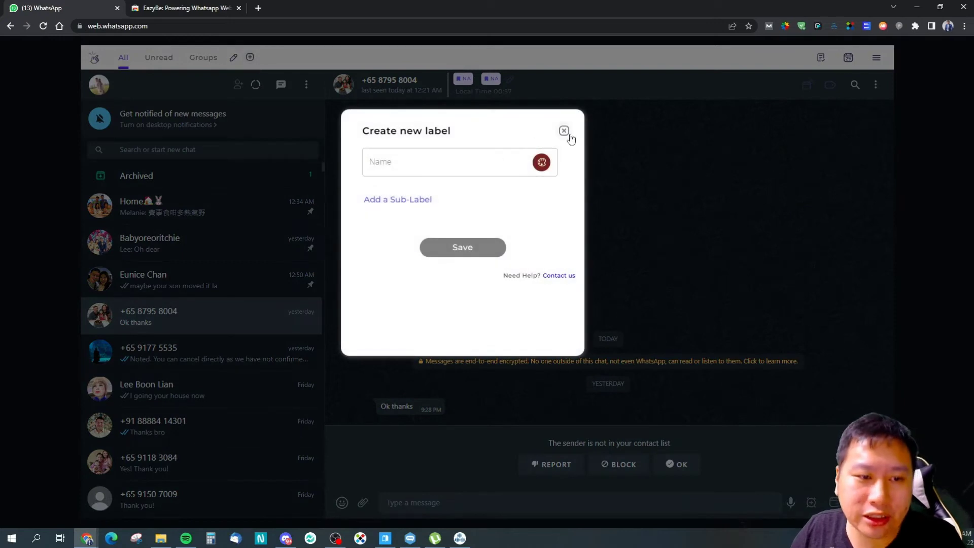
left_click(564, 130)
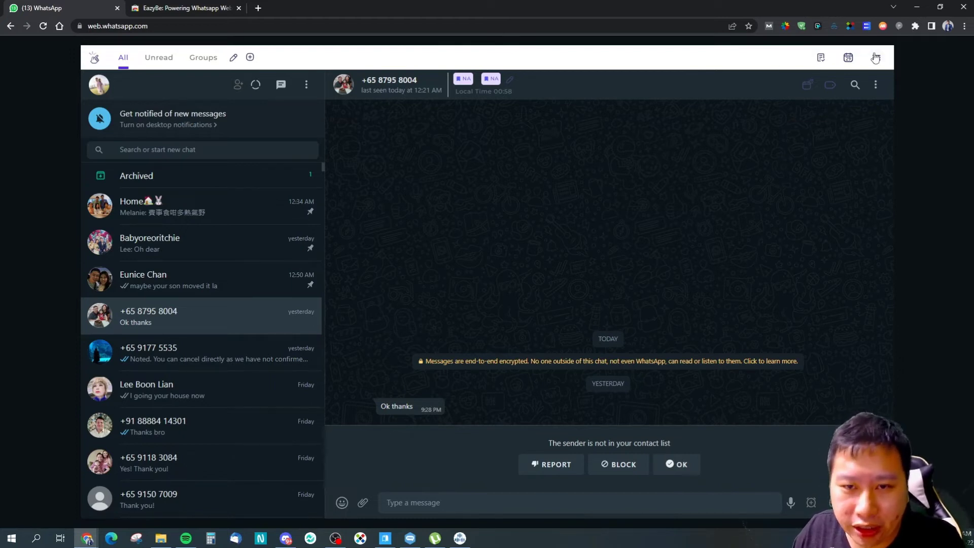
left_click(849, 57)
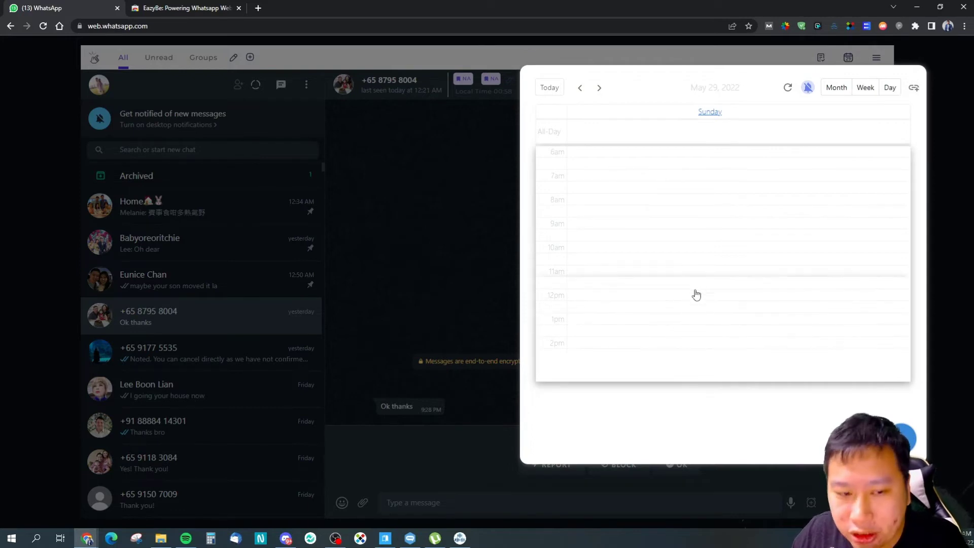
left_click(957, 315)
Examine the open chat's notes and the contact's profile and follow-up forms, including the priority choices, and close them without saving.
left_click(822, 58)
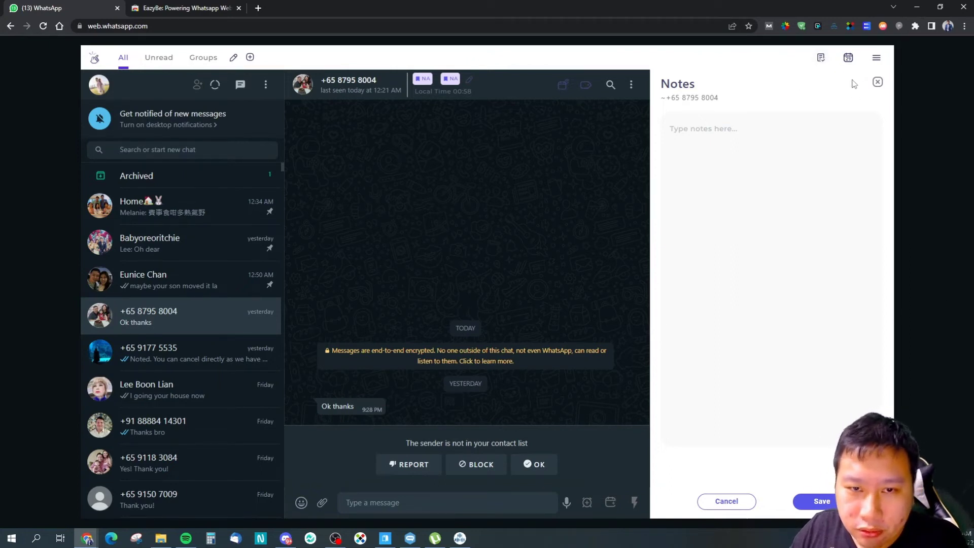
left_click(878, 81)
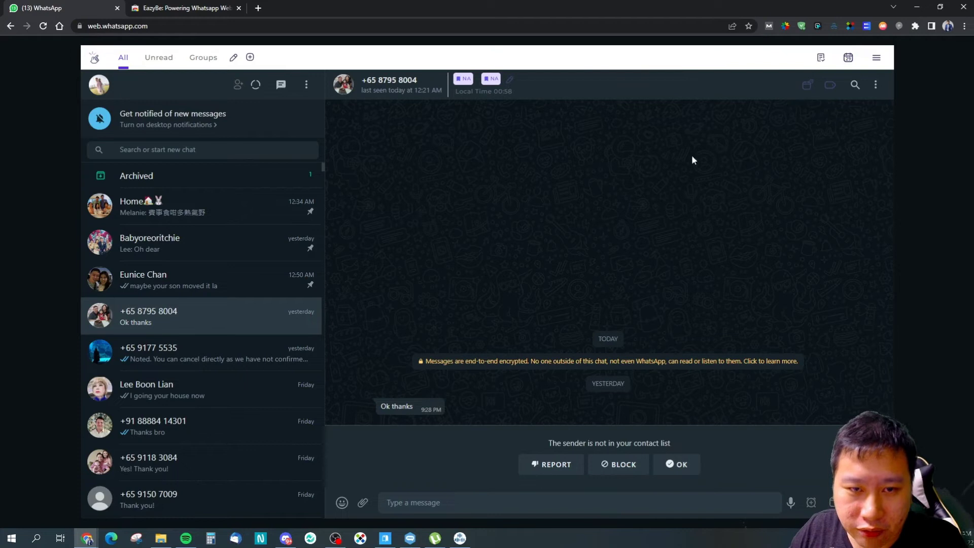
left_click(510, 79)
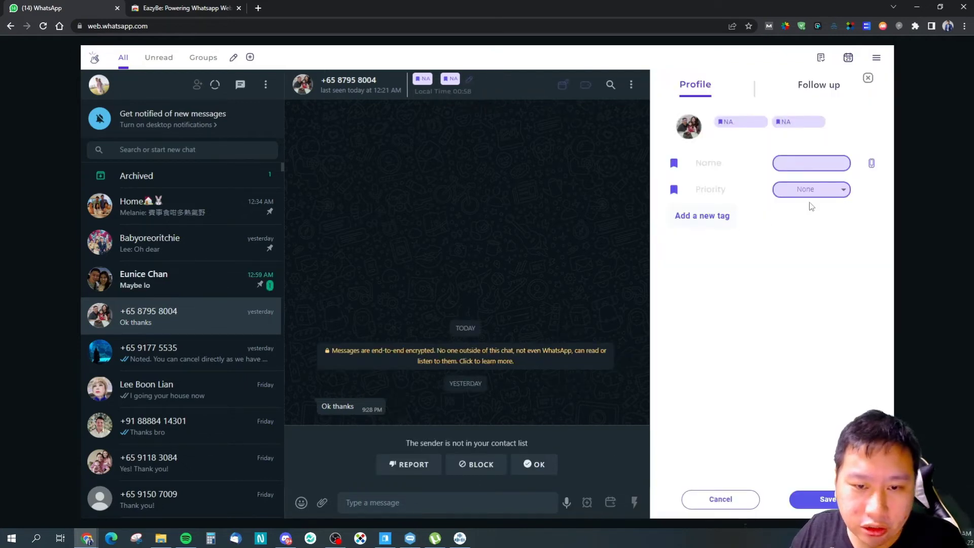
left_click(823, 193)
left_click(822, 193)
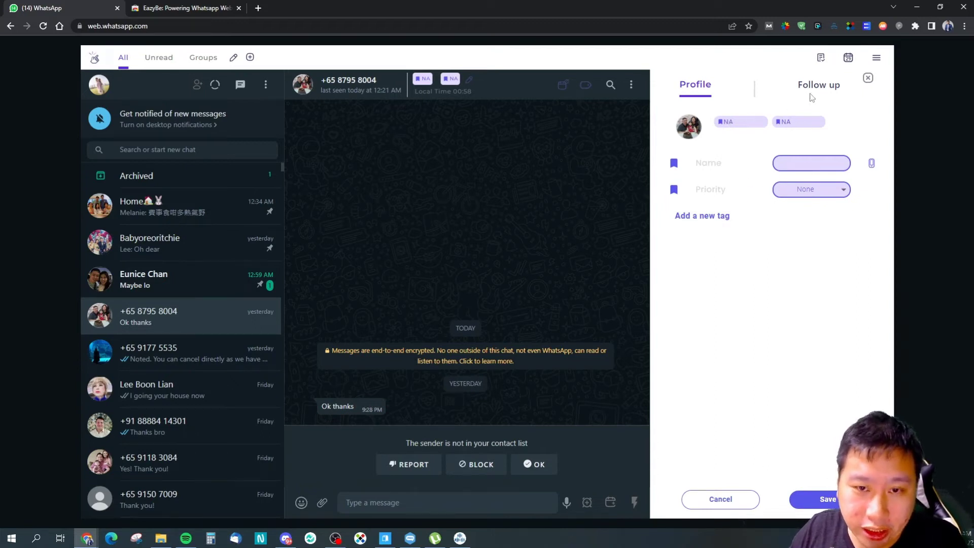
left_click(818, 85)
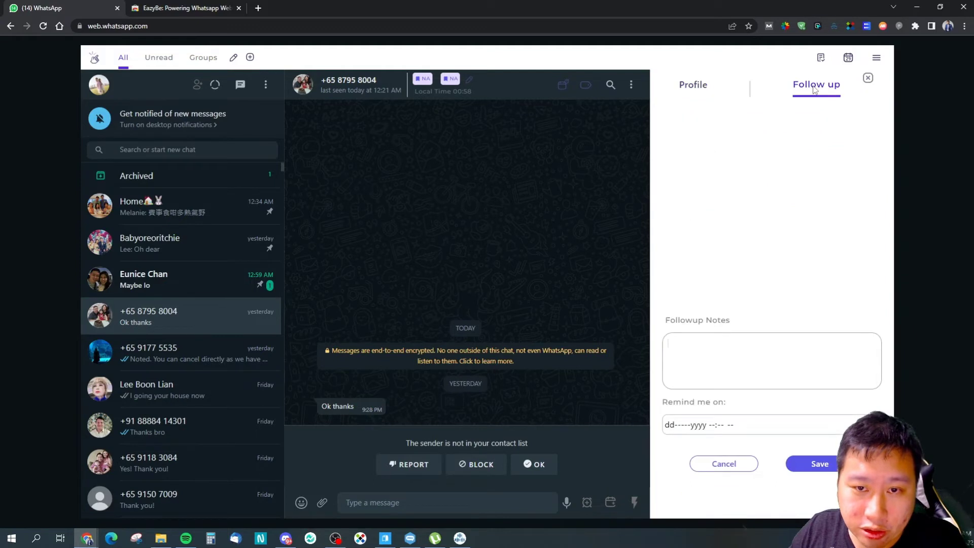
left_click(697, 359)
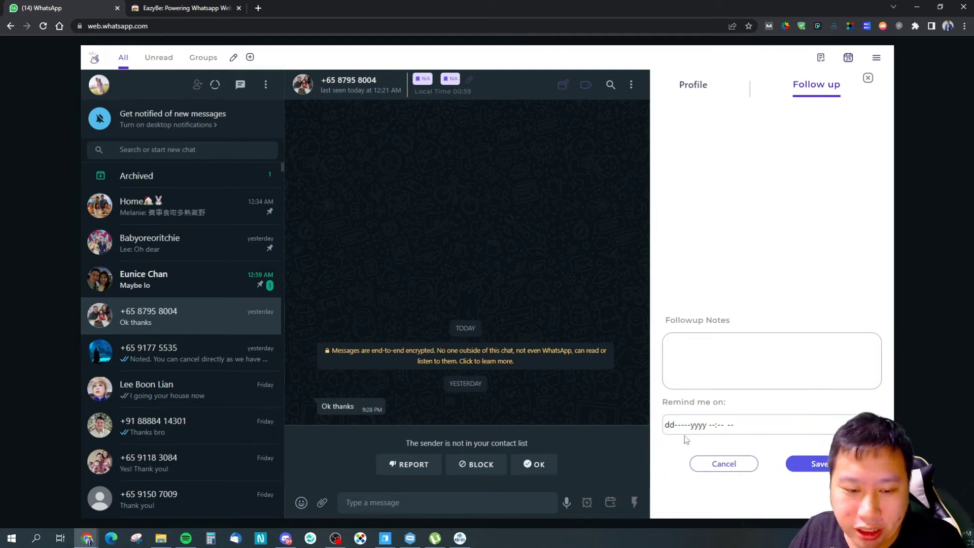
left_click(868, 78)
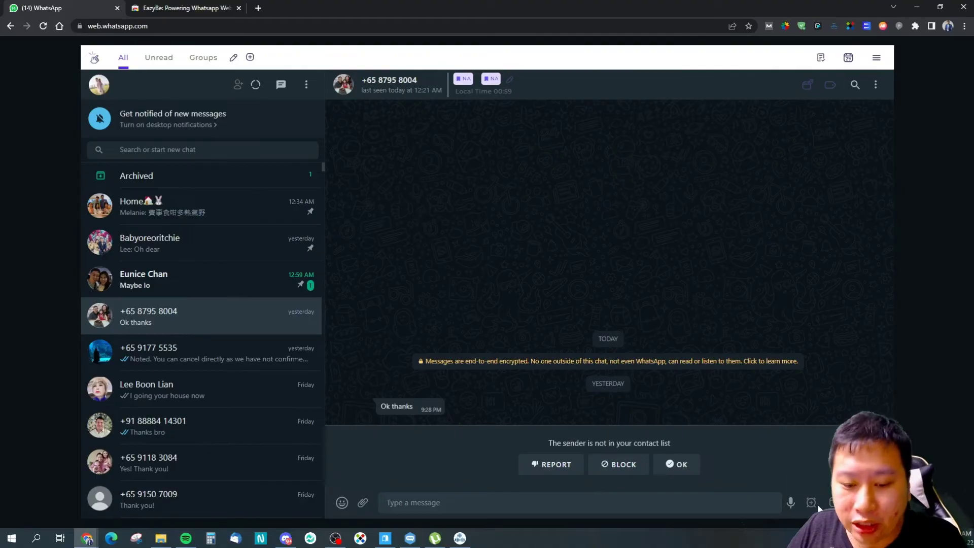
Look at the contact's label assignment and the scheduled message form with its recurring message options, and close both without saving.
left_click(830, 84)
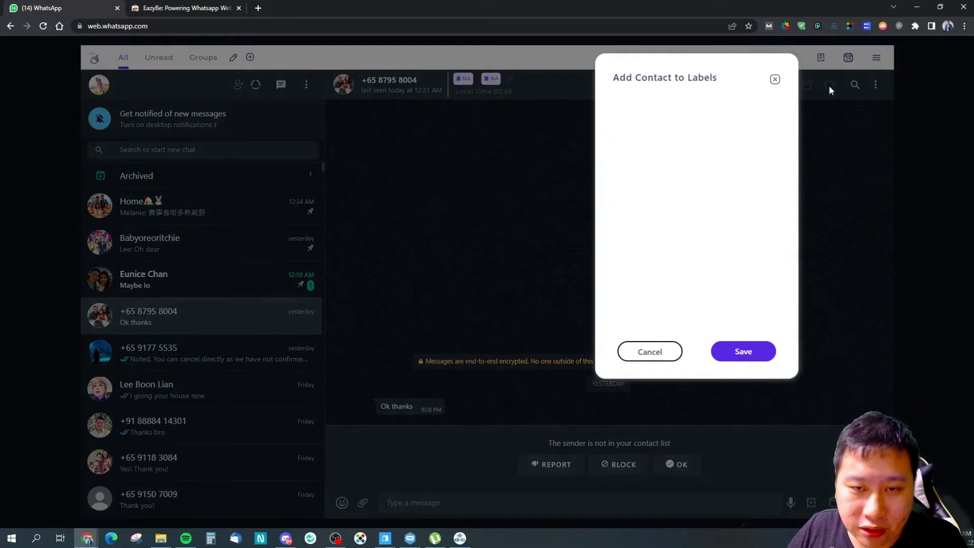
left_click(775, 79)
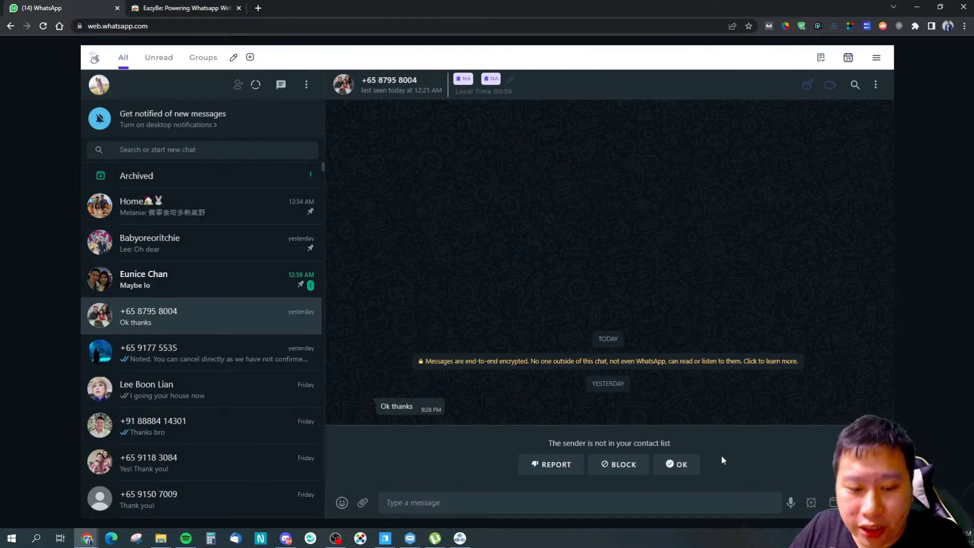
left_click(815, 504)
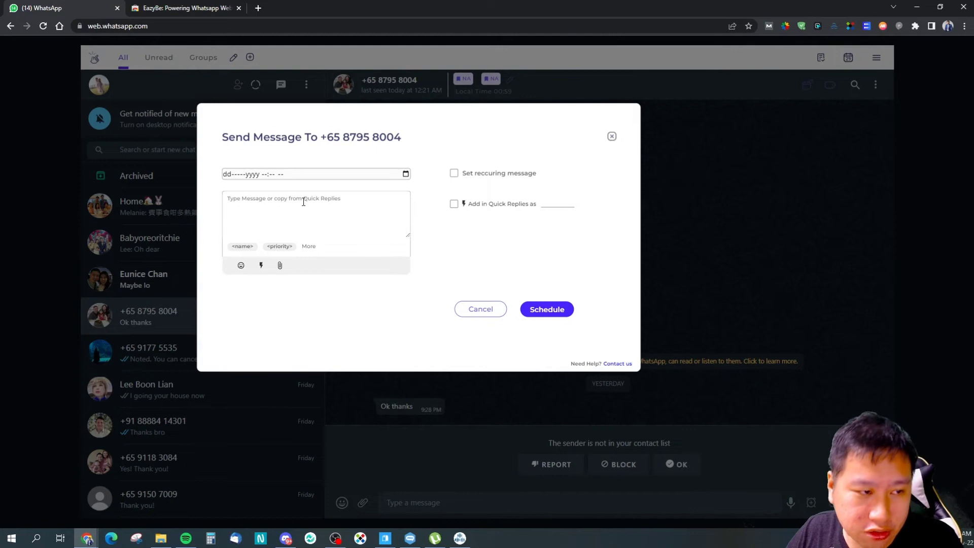
left_click(454, 174)
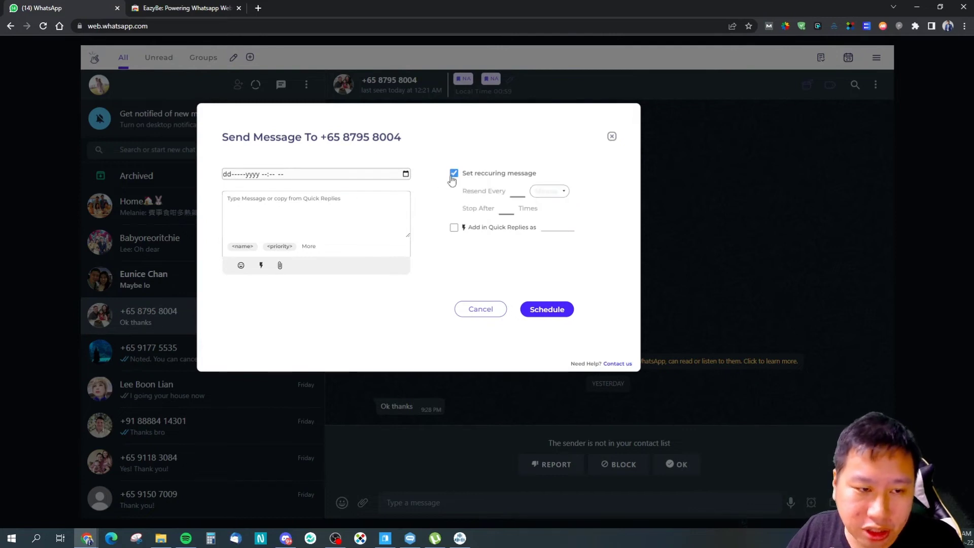
left_click(453, 174)
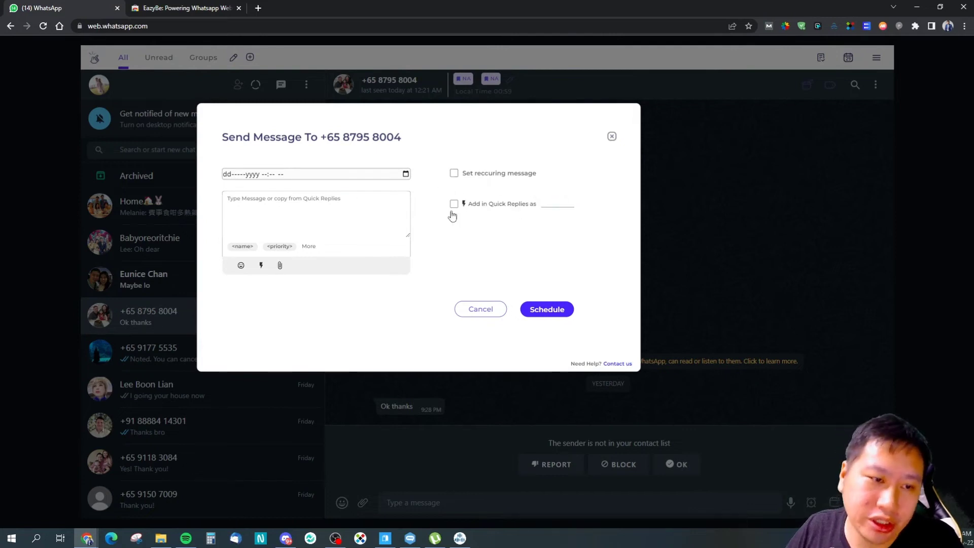
left_click(479, 310)
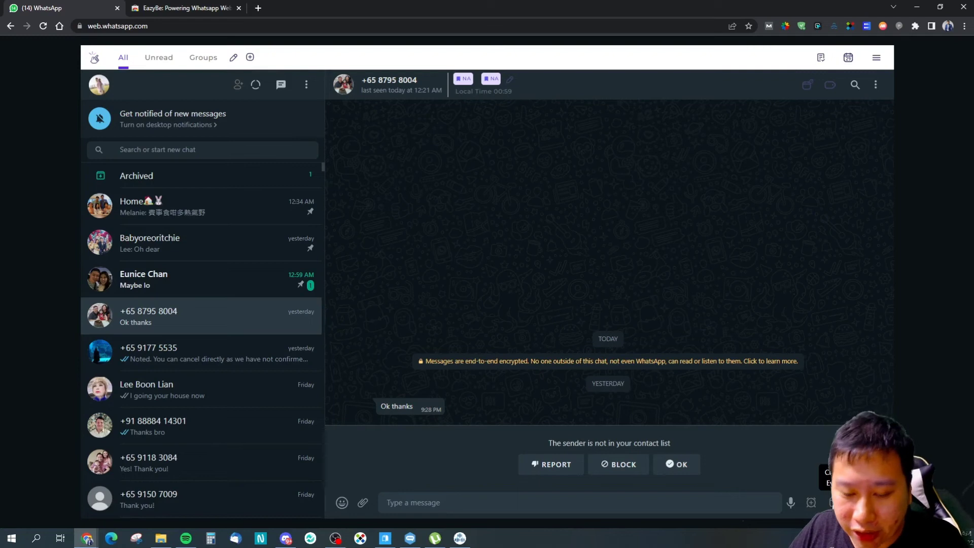
Examine the calendar event invitation form and the Quick Replies list for the open chat, closing both without adding anything.
left_click(838, 477)
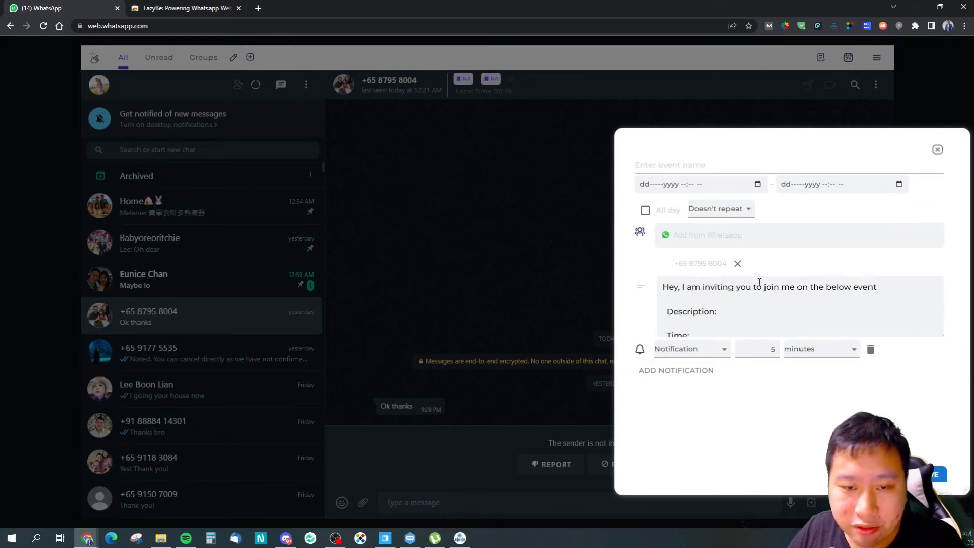
scroll(760, 283, "down", 3)
scroll(733, 310, "up", 3)
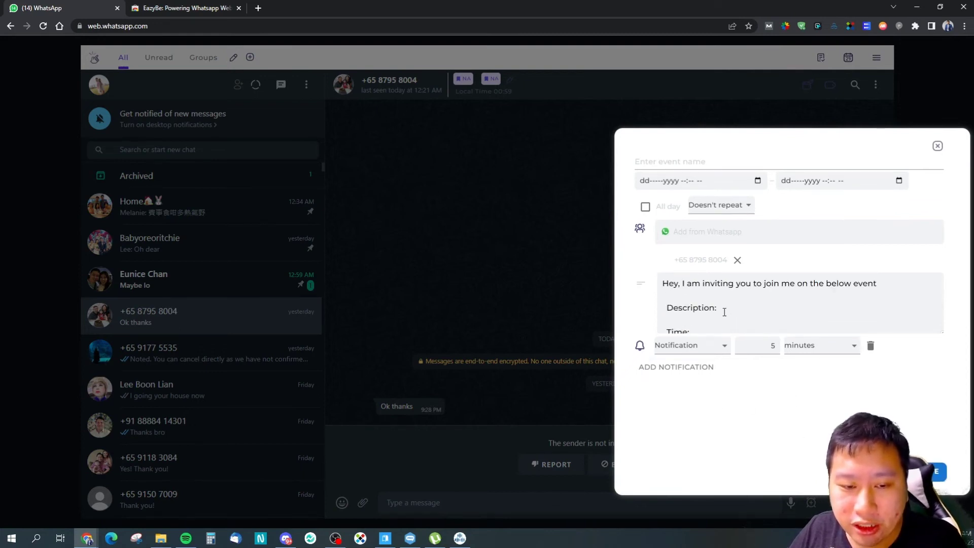
left_click(939, 147)
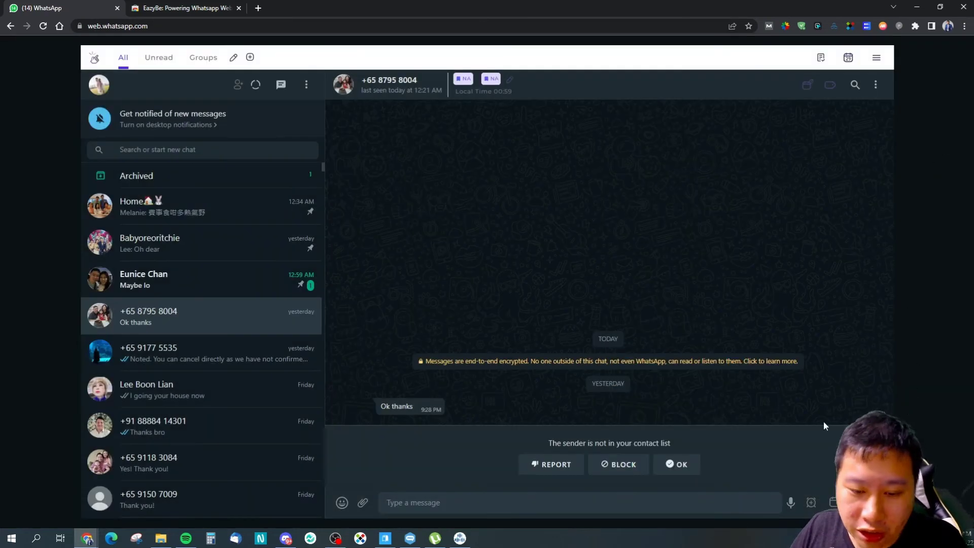
left_click(834, 502)
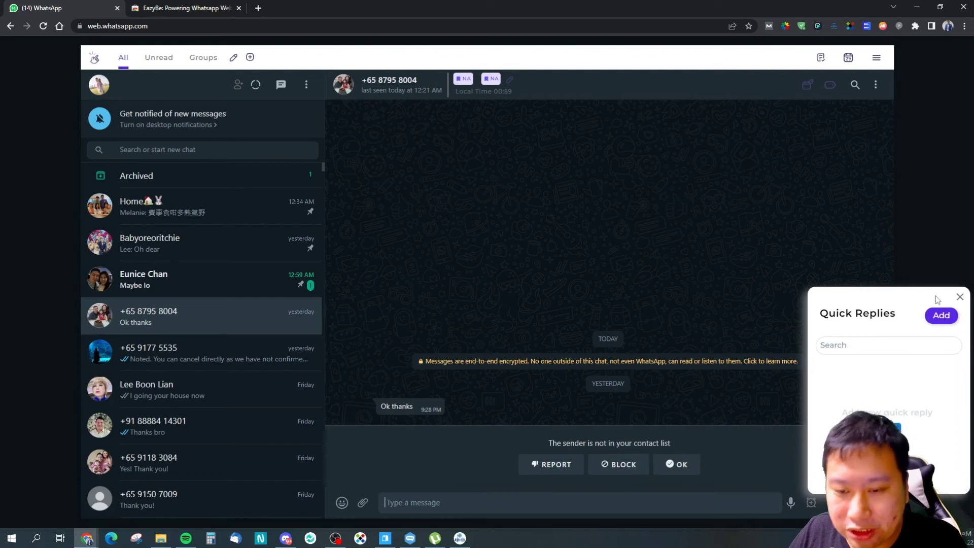
left_click(960, 297)
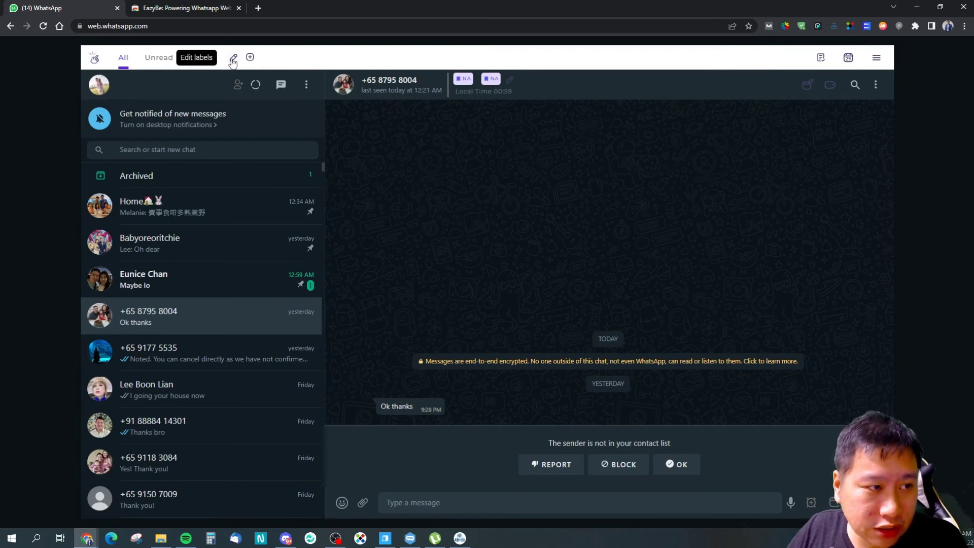
Open a chat with the first contact in the new chat list, and return to the first unpinned chat.
left_click(310, 86)
left_click(282, 86)
left_click(282, 86)
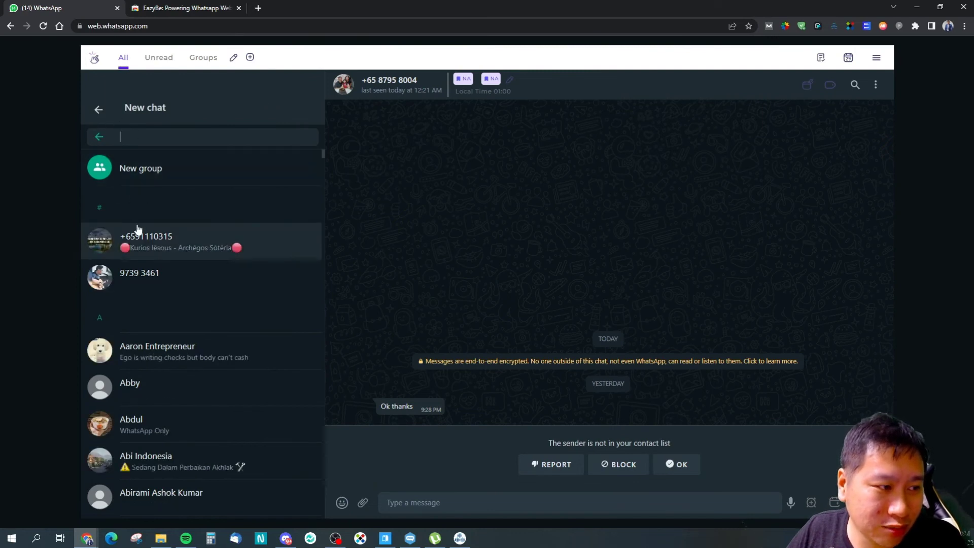
left_click(166, 241)
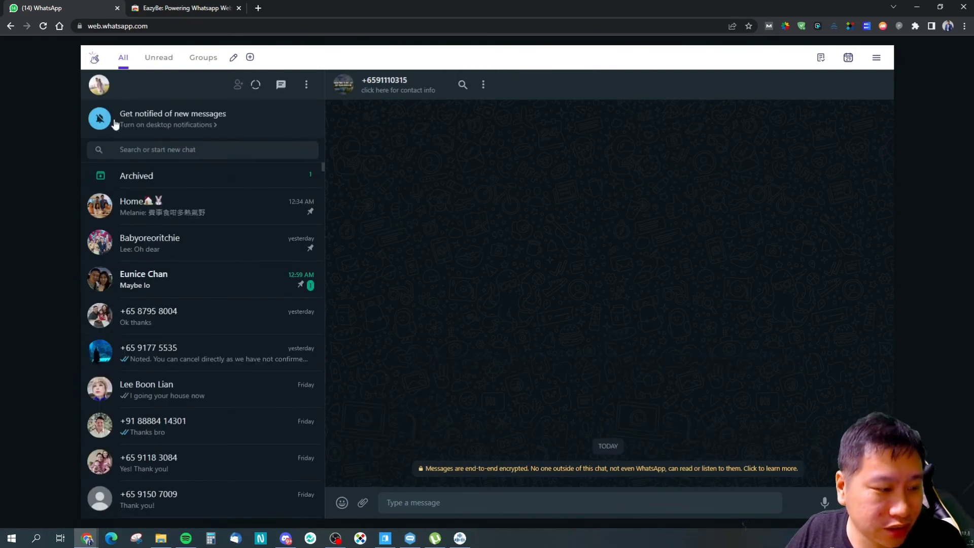
left_click(262, 307)
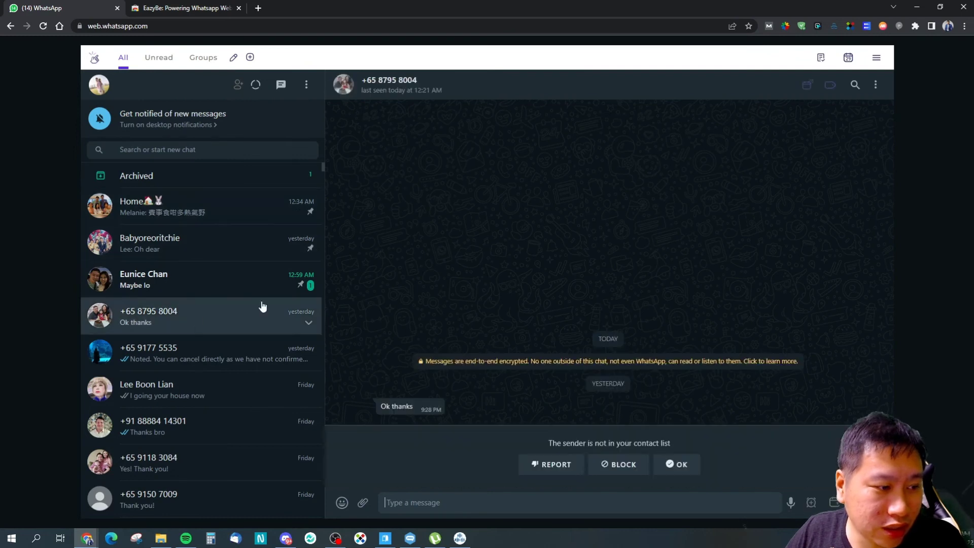
View the EazyBe account and help options and the open chat's own options, and close them.
left_click(876, 59)
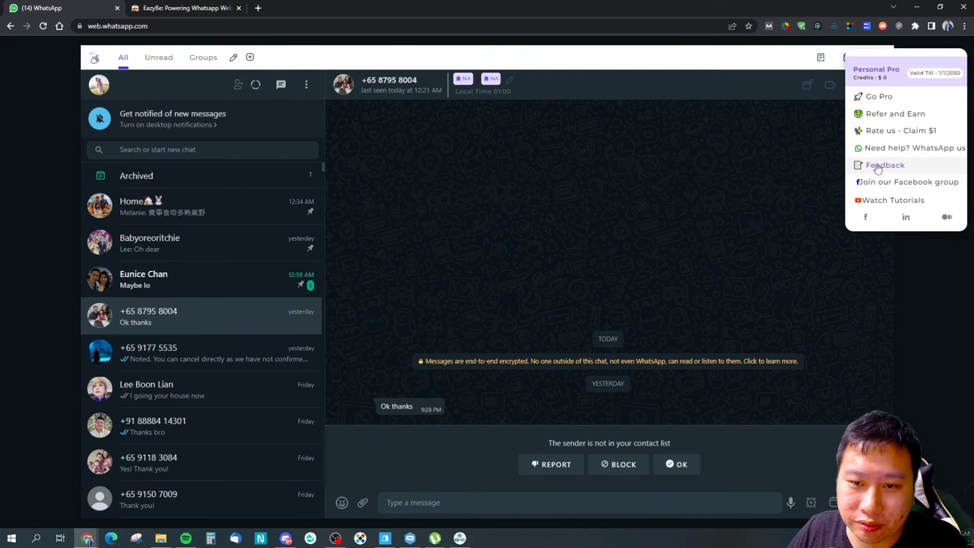
left_click(876, 85)
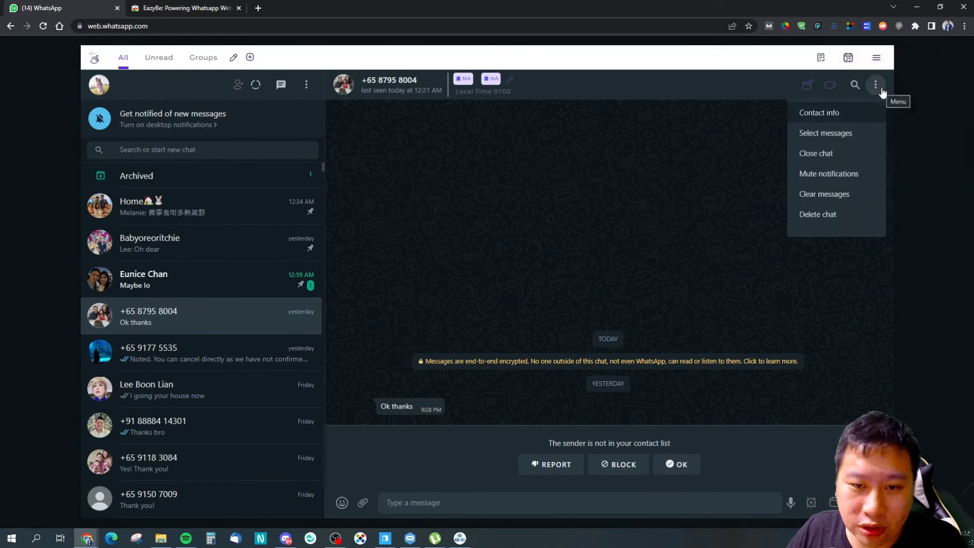
left_click(876, 84)
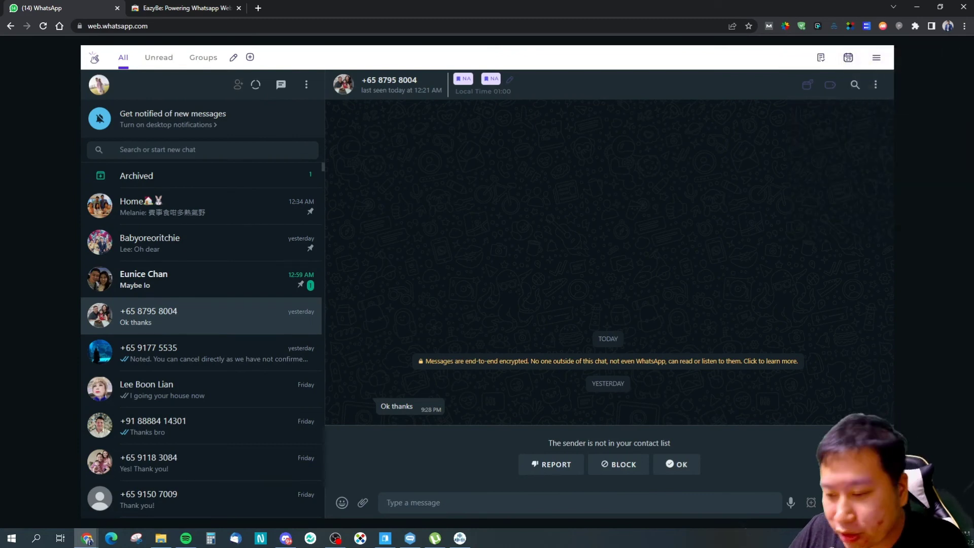